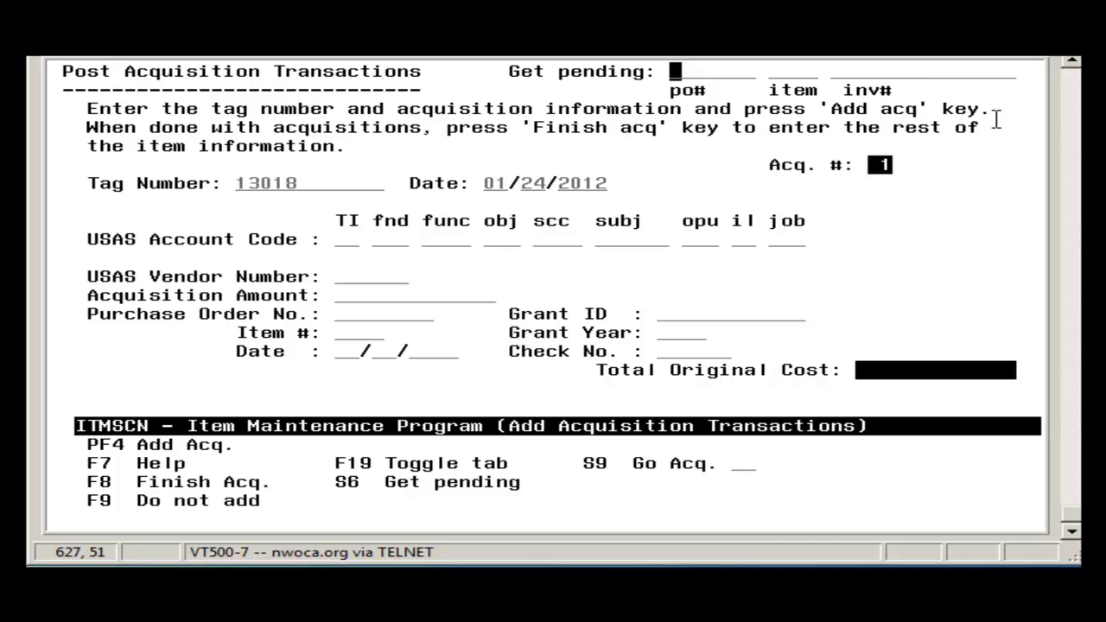
# Load pending PO 0110382 CAMERA SYSTEM into acquisition 1 (vendor 57, amount 1400.00).
pyautogui.hotkey('shift', 'F6')
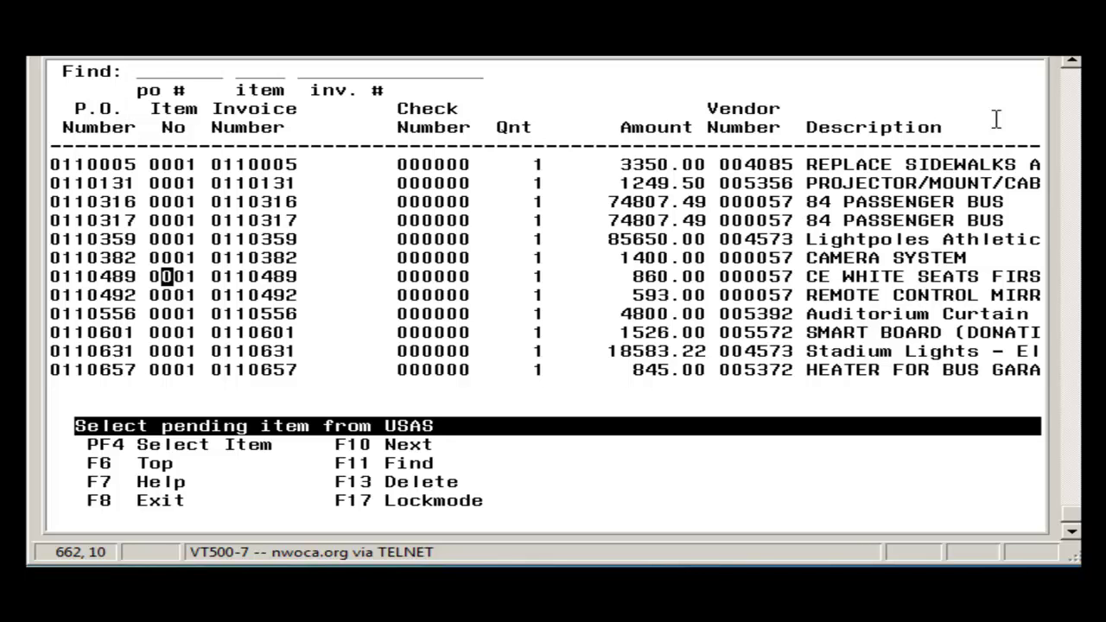
pyautogui.press('Up')
pyautogui.press('F4')
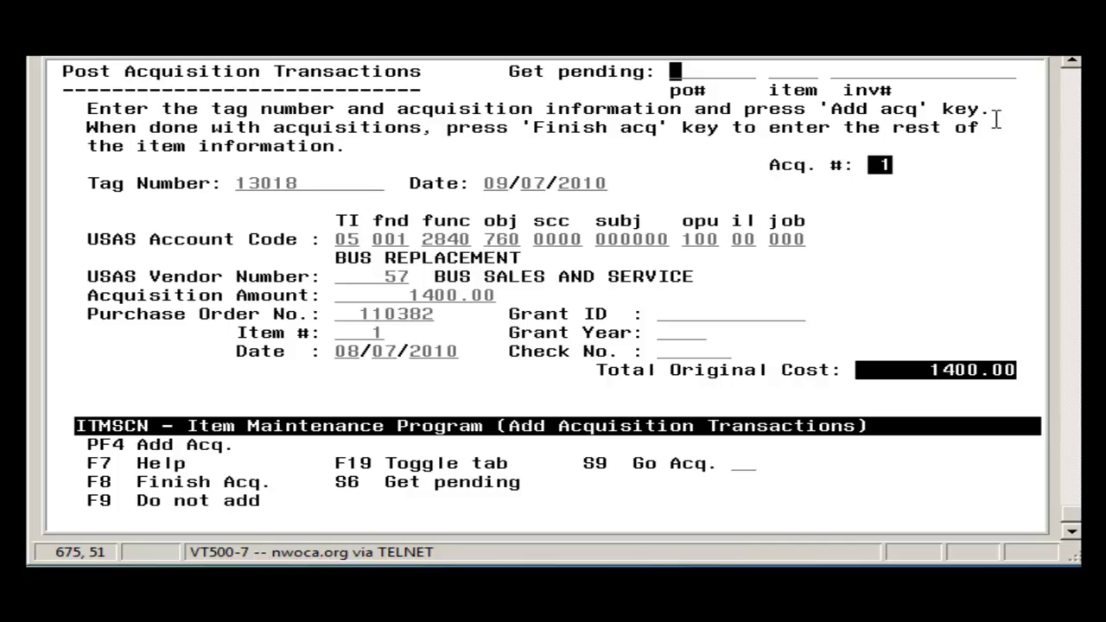
# Change the acquisition's Tag Number from 13018 to 223258.
pyautogui.press('Tab')
pyautogui.press('Tab')
pyautogui.press('Tab')
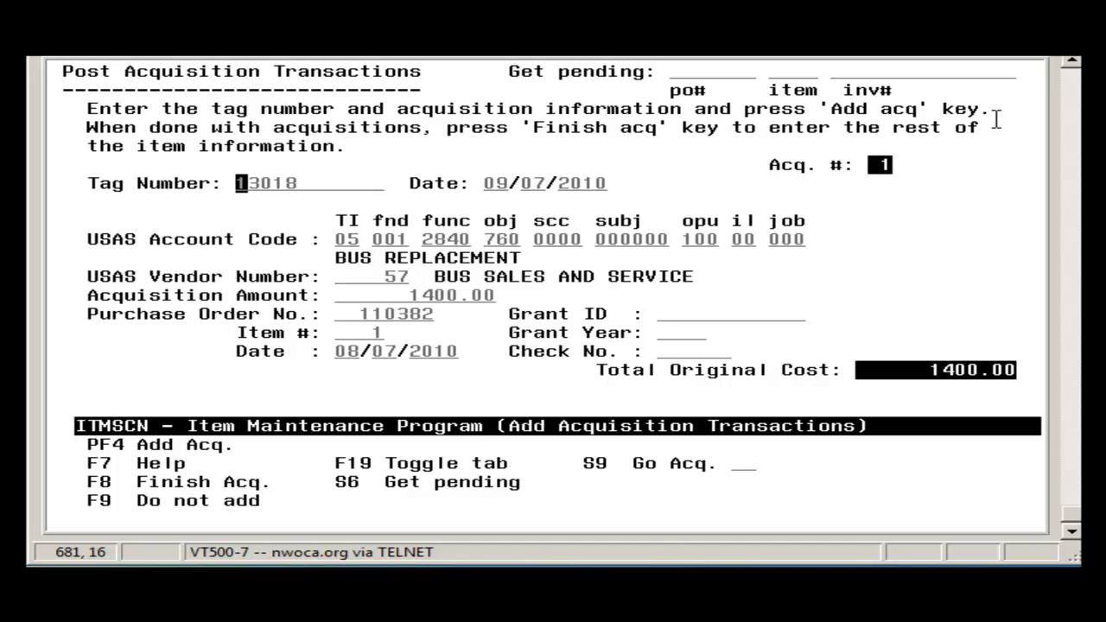
pyautogui.write('223')
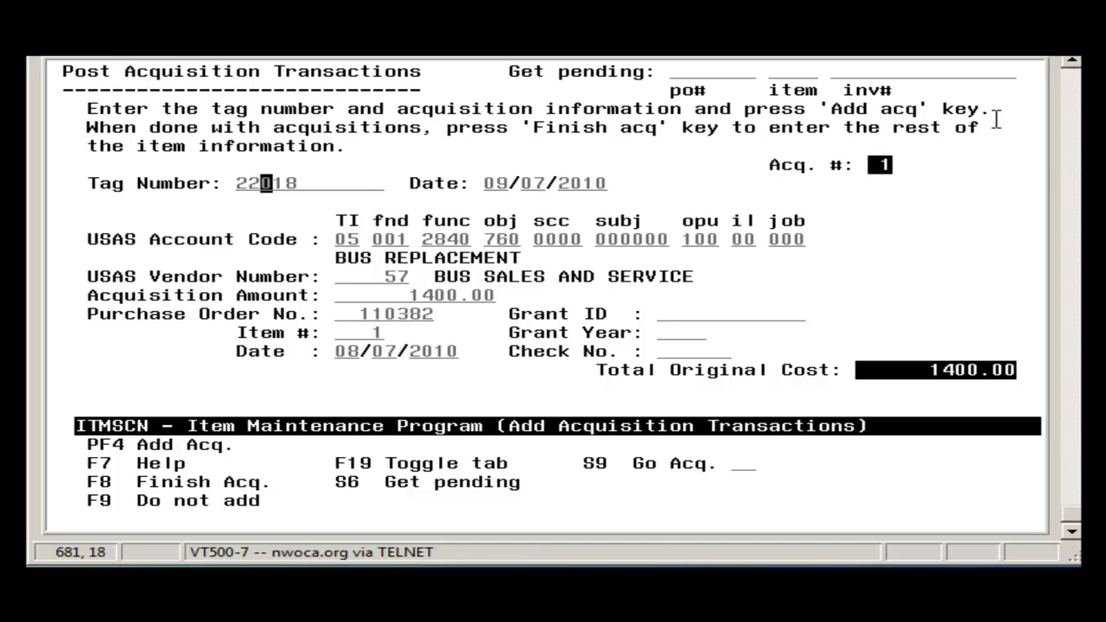
pyautogui.write('258')
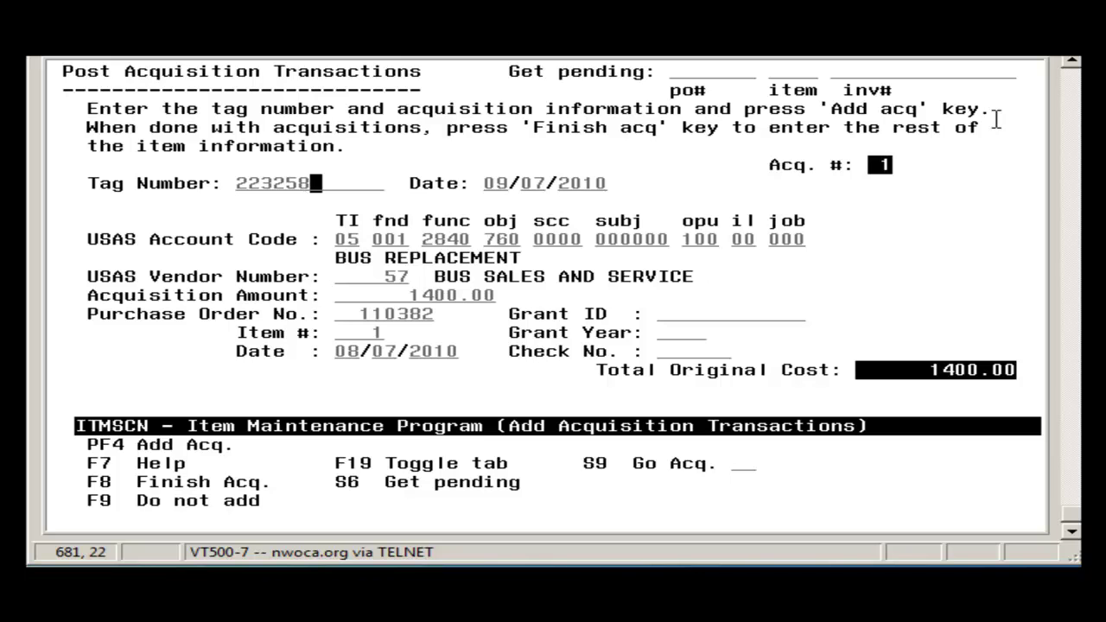
# Finish the acquisition and set Item Category 04SB on the CAMERA SYSTEM item screen.
pyautogui.press('F8')
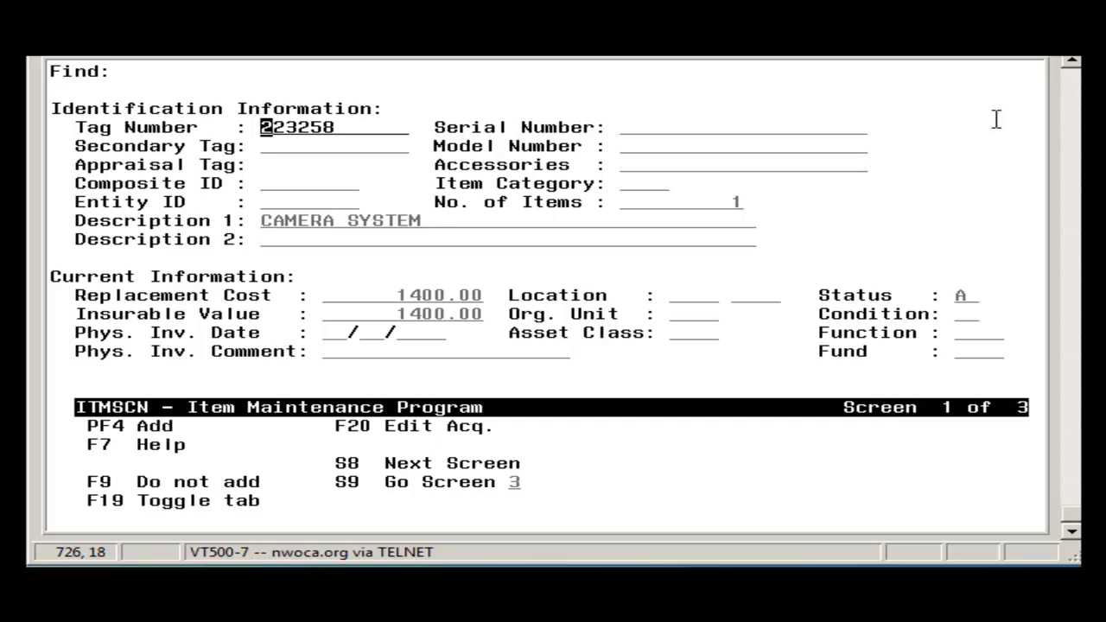
pyautogui.press('Tab')
pyautogui.press('Tab')
pyautogui.press('Tab')
pyautogui.press('Tab')
pyautogui.press('Tab')
pyautogui.press('Tab')
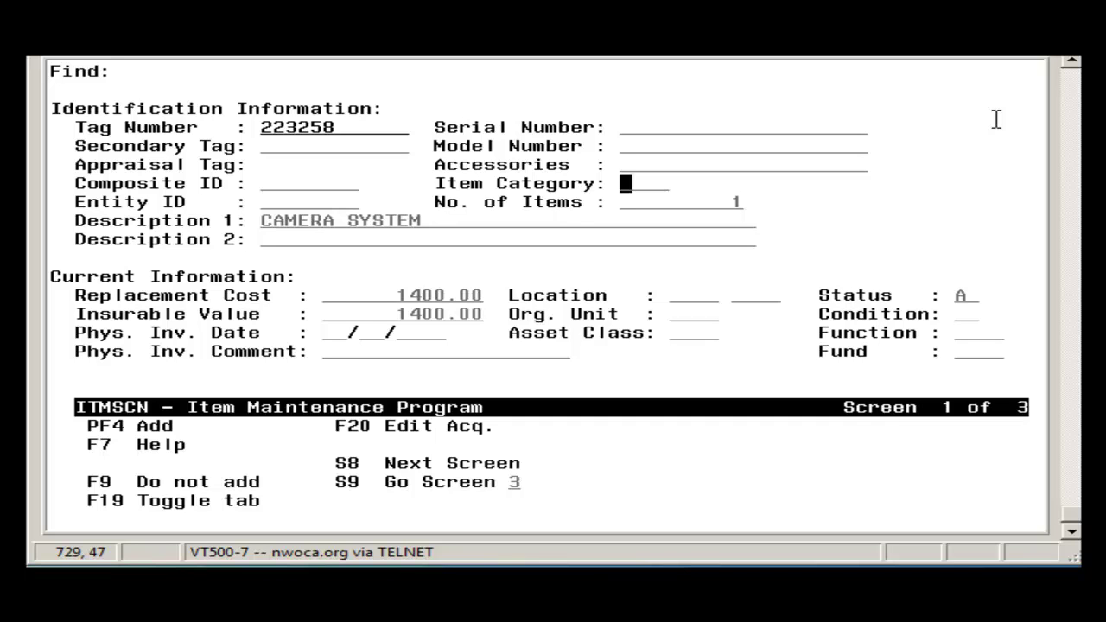
pyautogui.write('04SB')
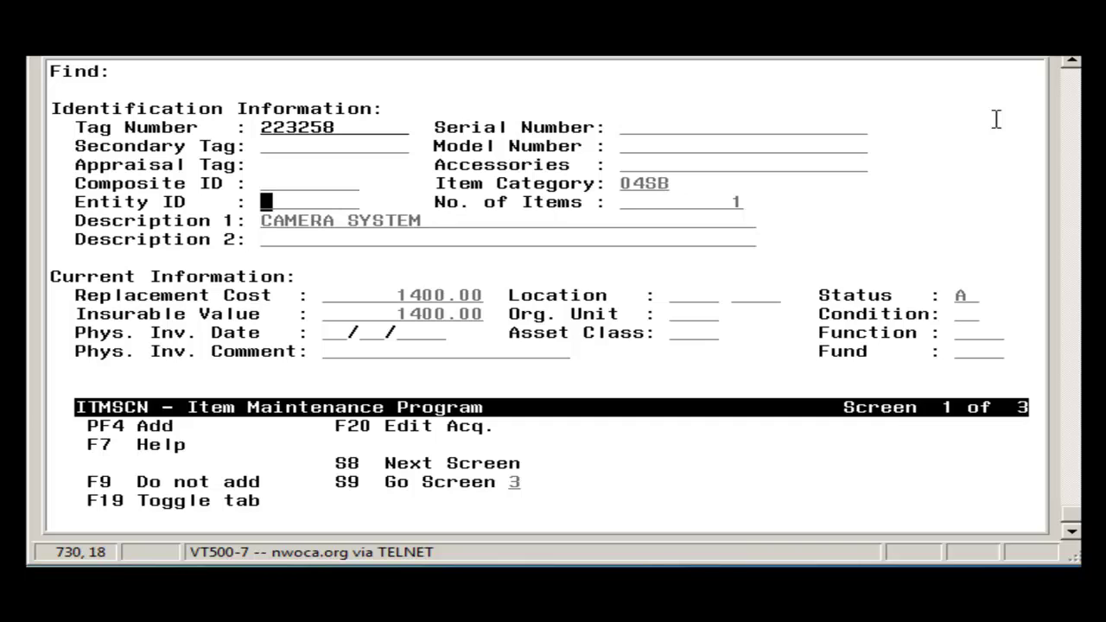
pyautogui.press('Tab')
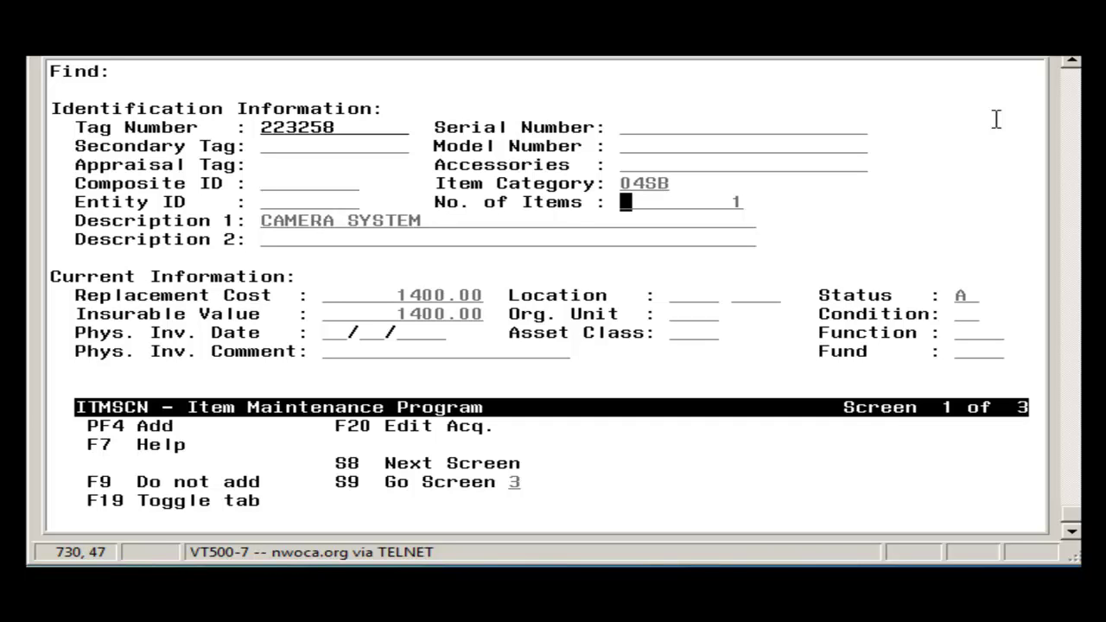
pyautogui.press('Tab')
pyautogui.press('Tab')
pyautogui.press('Tab')
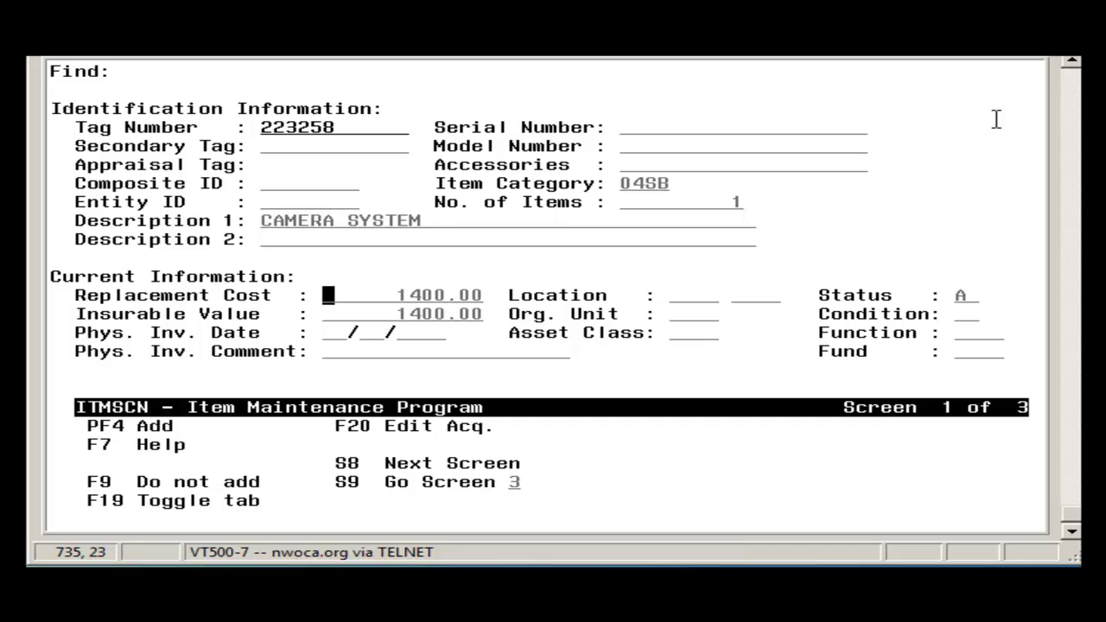
pyautogui.press('Tab')
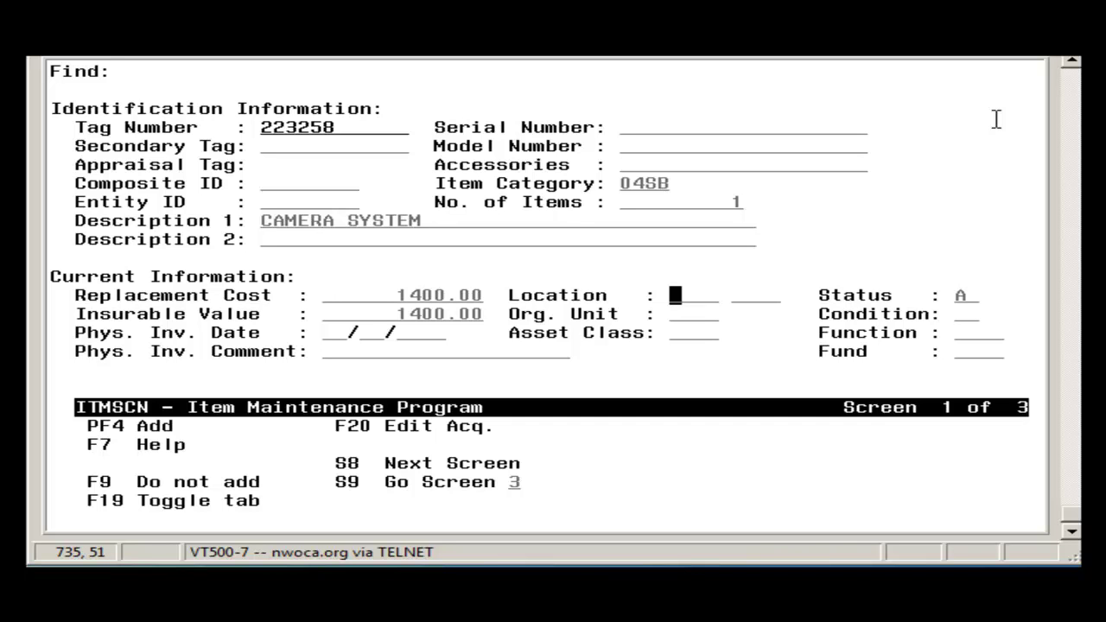
# Set item 223258's Location to 100 BUSP.
pyautogui.write('100')
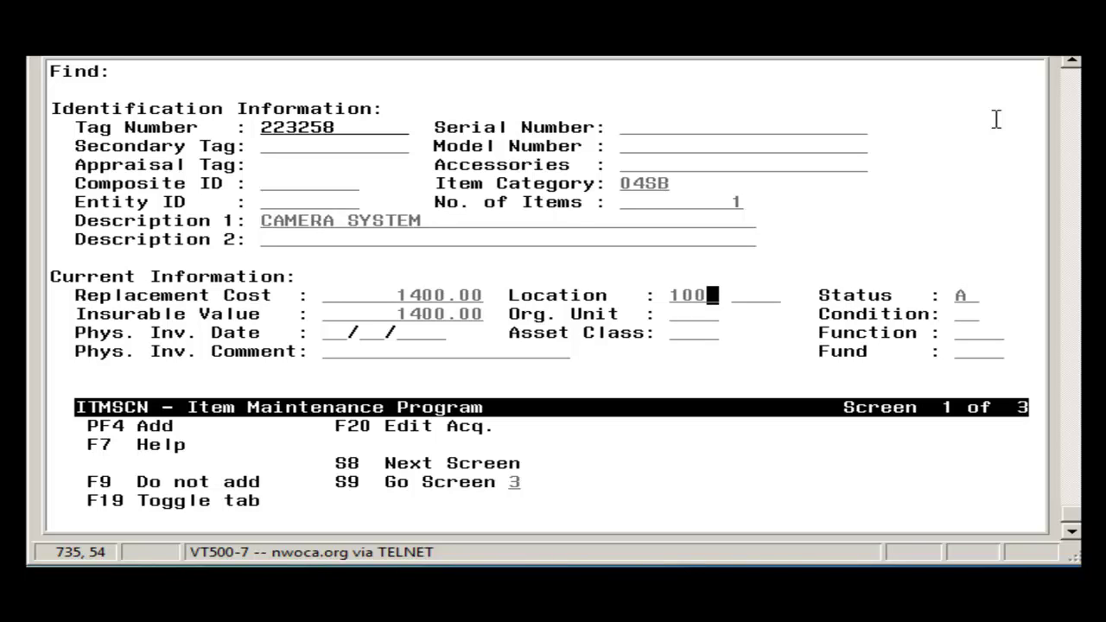
pyautogui.press('Tab')
pyautogui.write('BUSP')
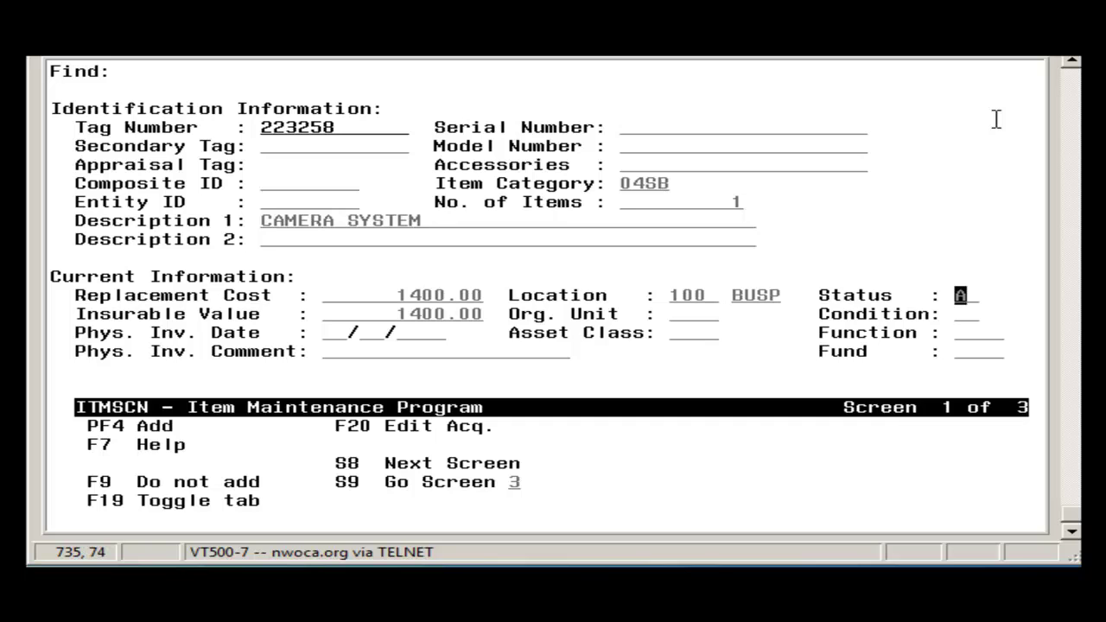
# Enter Asset Class 0400, Function 2800 and Fund 001.
pyautogui.press('Tab')
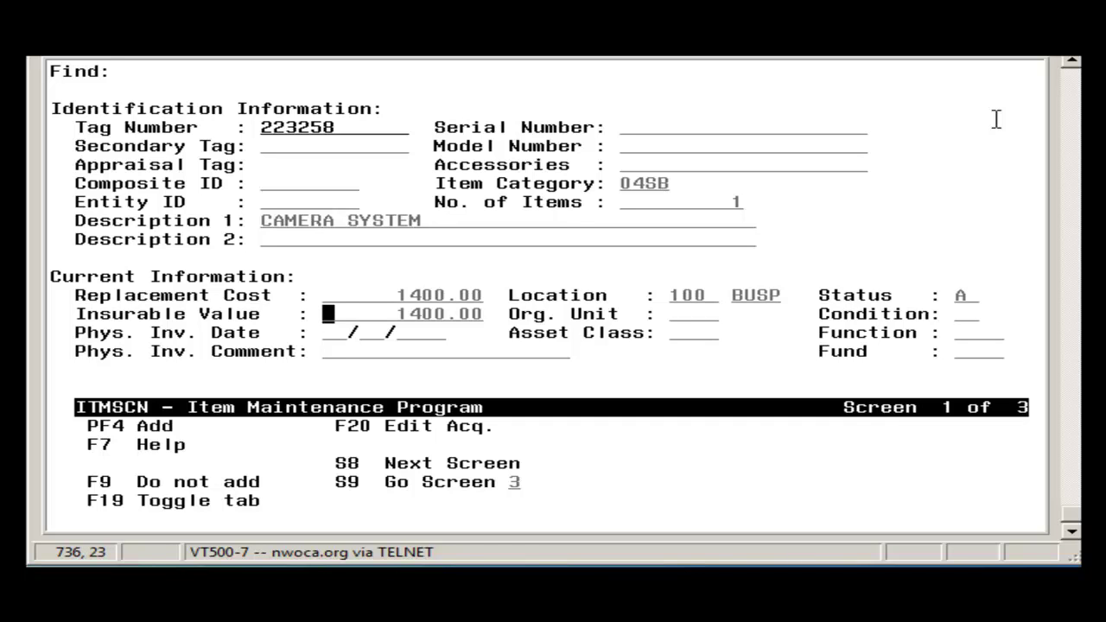
pyautogui.press('Tab')
pyautogui.press('Tab')
pyautogui.press('Tab')
pyautogui.press('Tab')
pyautogui.press('Tab')
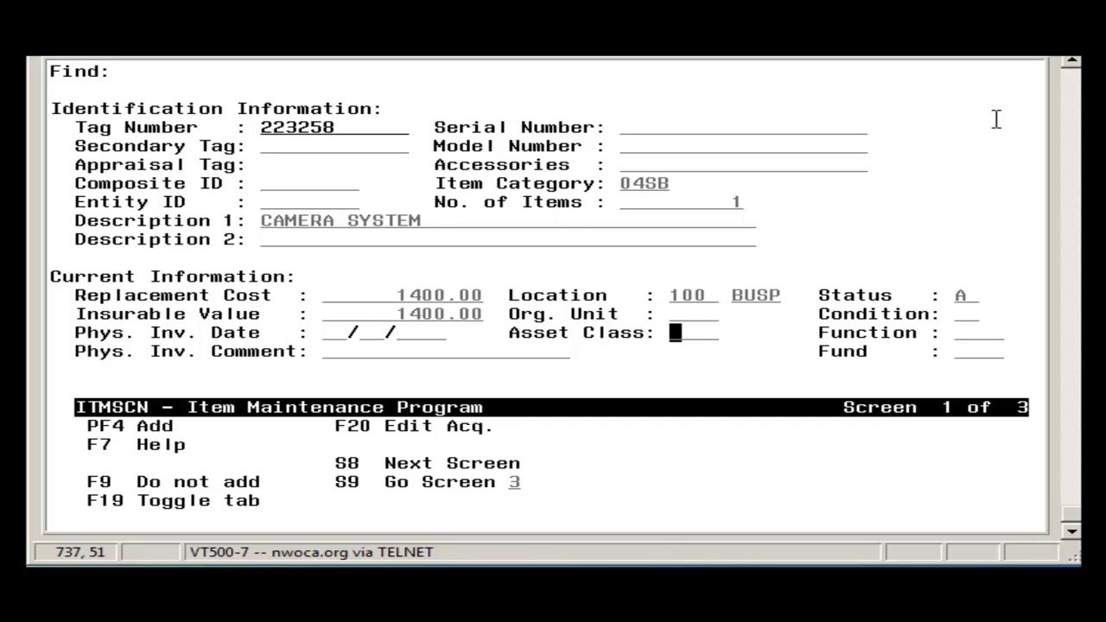
pyautogui.write('04')
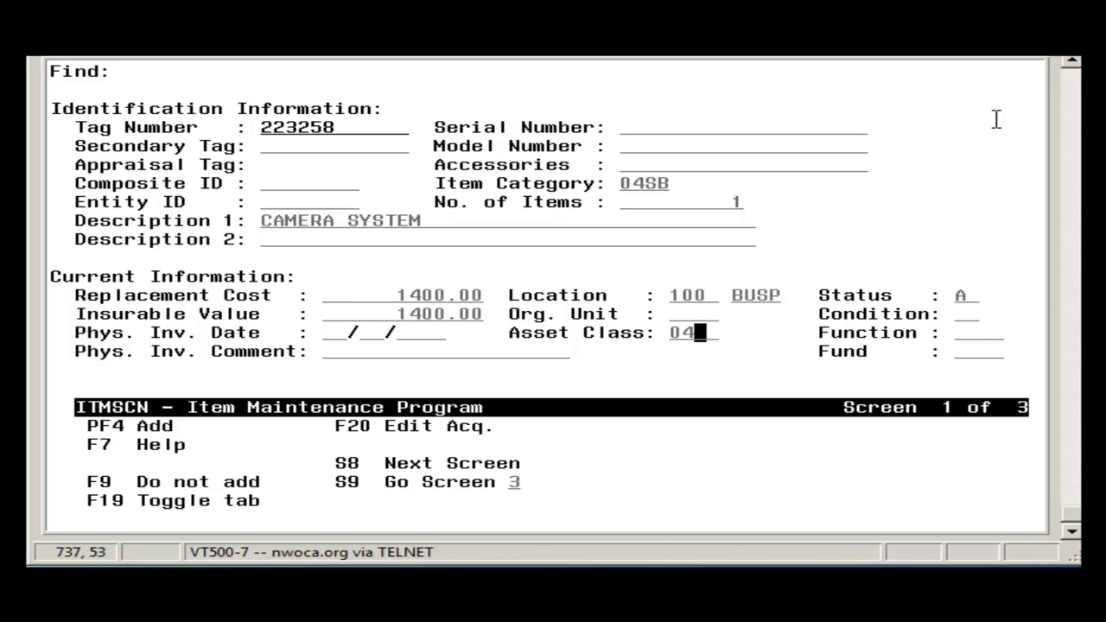
pyautogui.write('00')
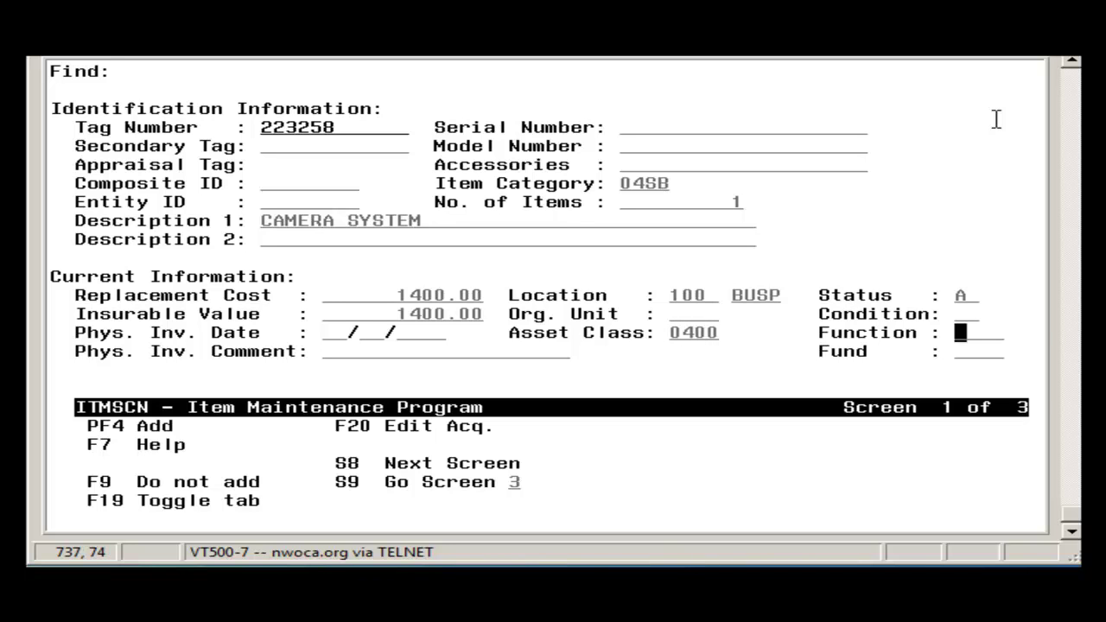
pyautogui.write('2800')
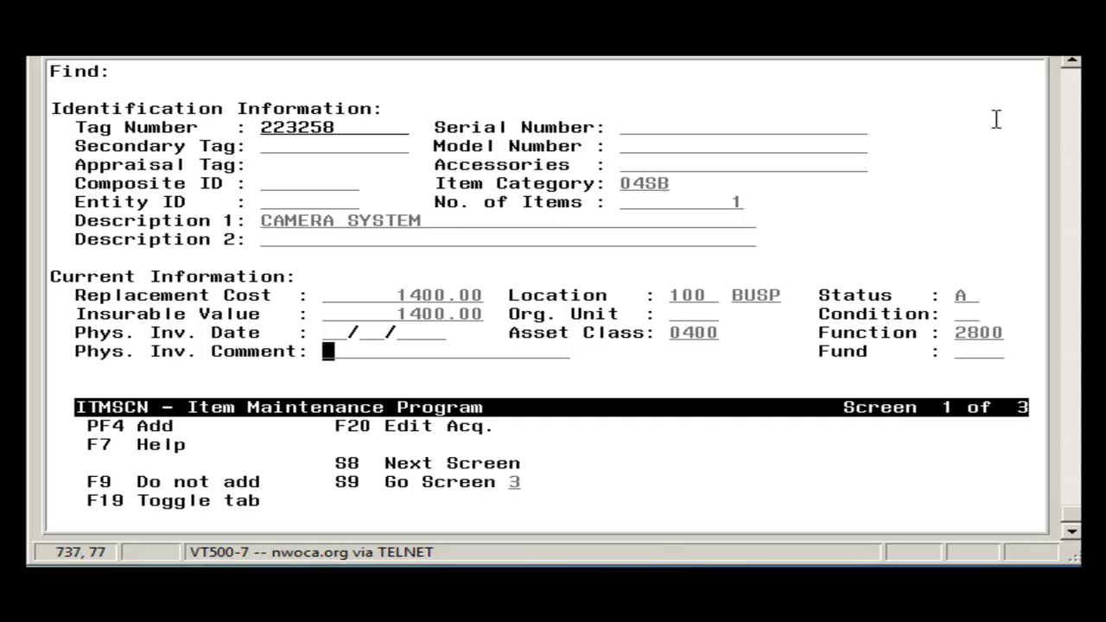
pyautogui.press('Tab')
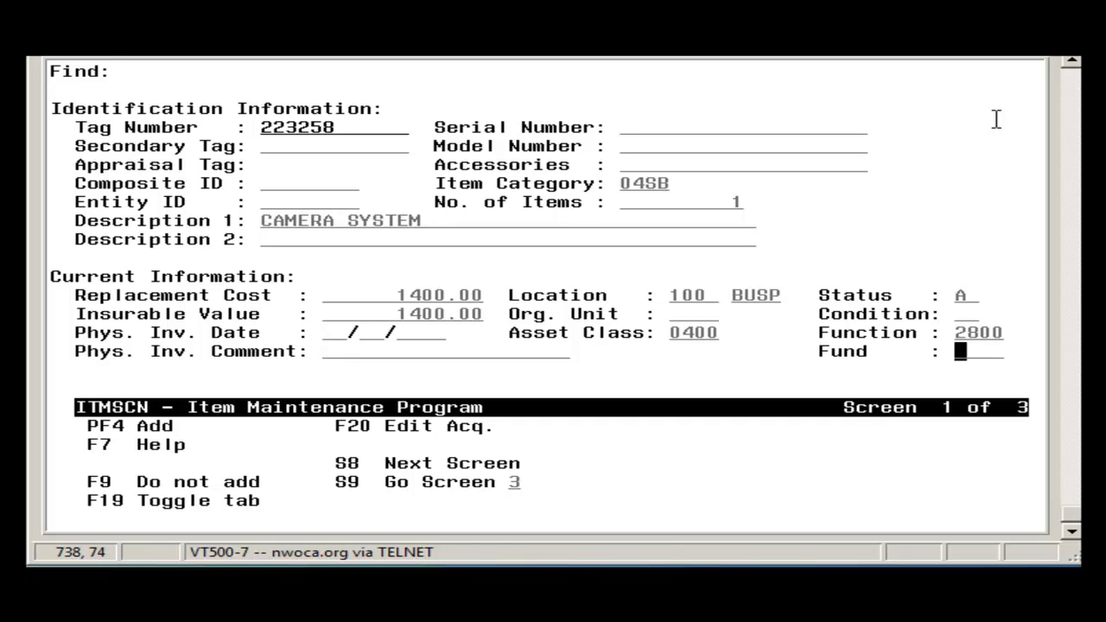
pyautogui.write('001')
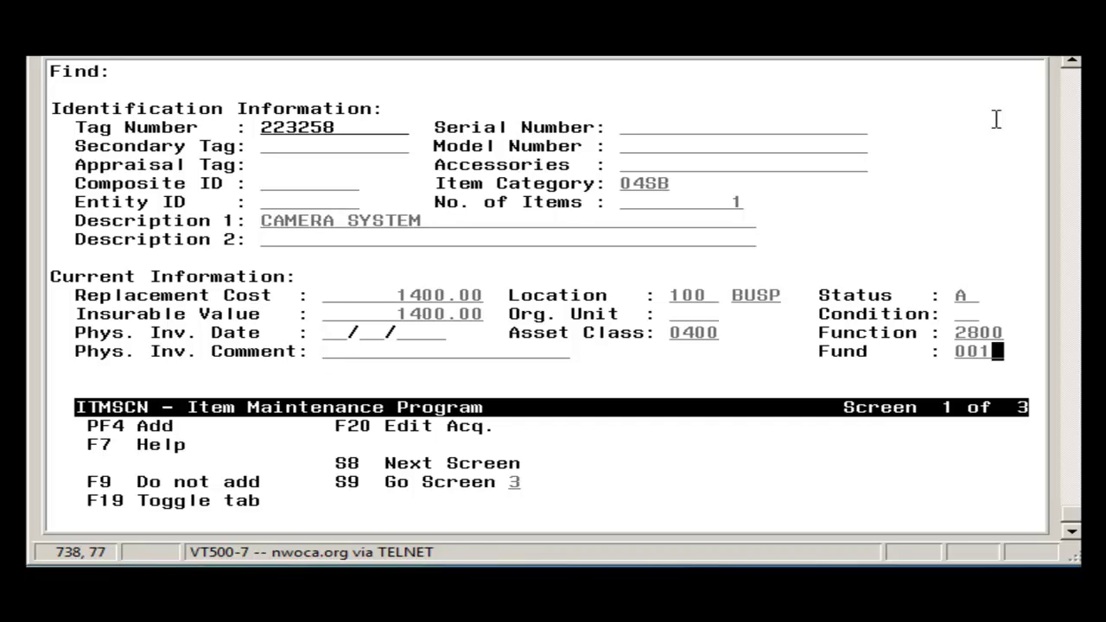
# On Screen 2, set depreciation Beginning Date 09/2010 and Life Expectancy 7 years, then continue to Screen 3.
pyautogui.press('Return')
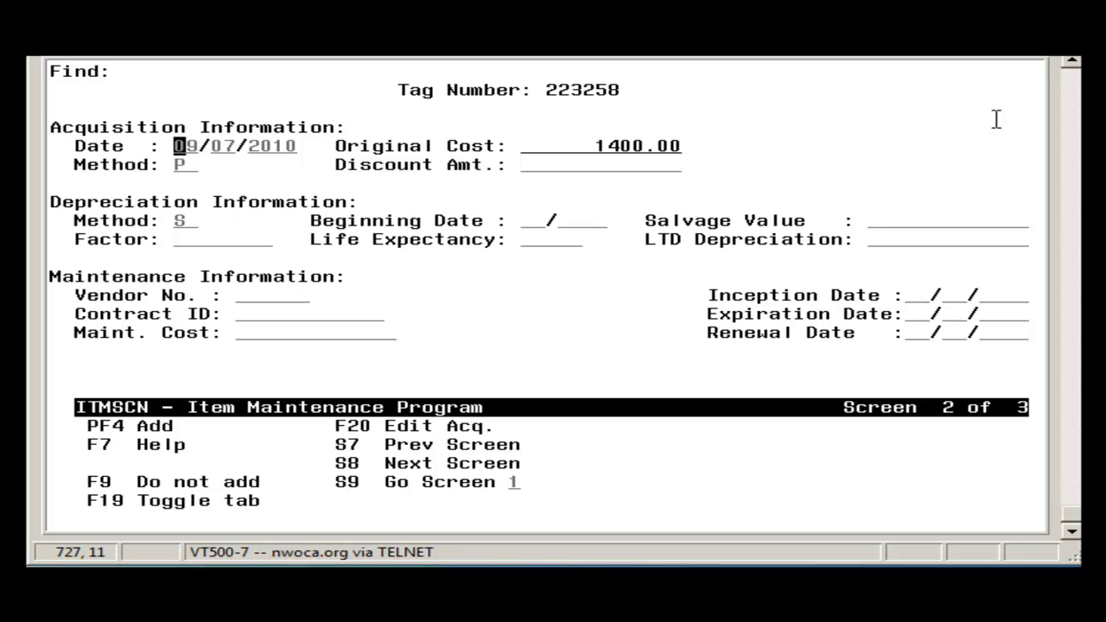
pyautogui.press('Tab')
pyautogui.press('Tab')
pyautogui.press('Tab')
pyautogui.press('Tab')
pyautogui.press('Tab')
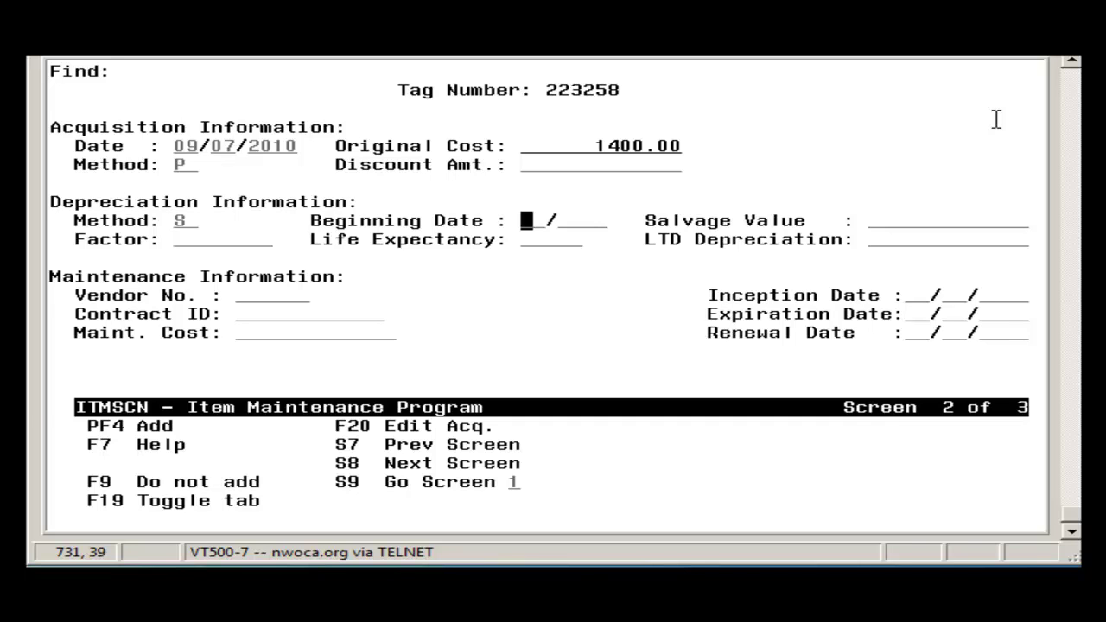
pyautogui.write('09/')
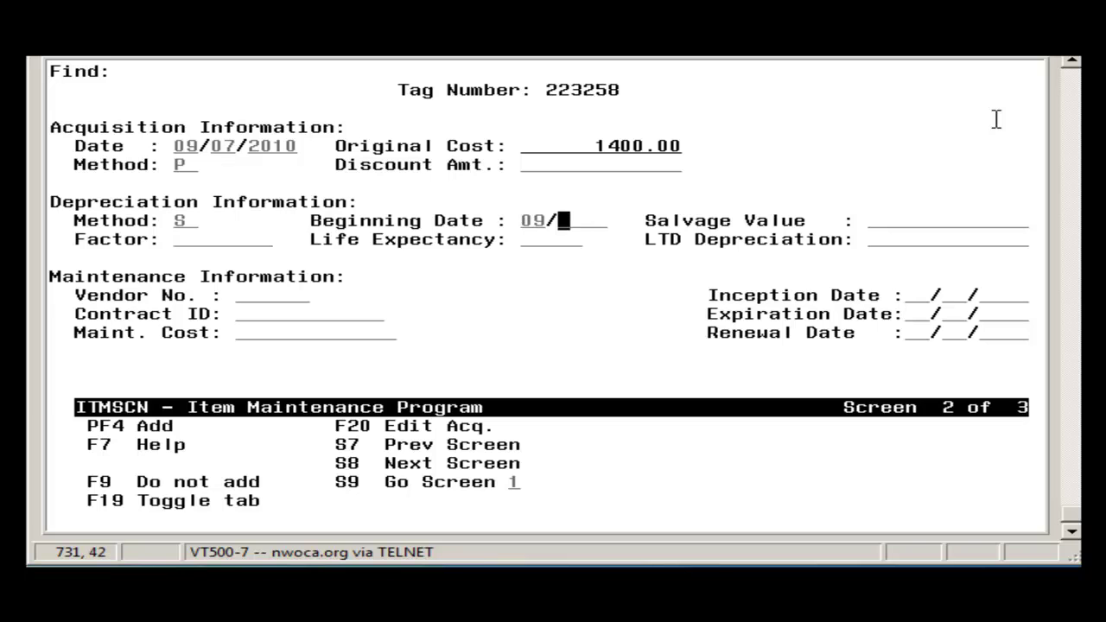
pyautogui.write('2010')
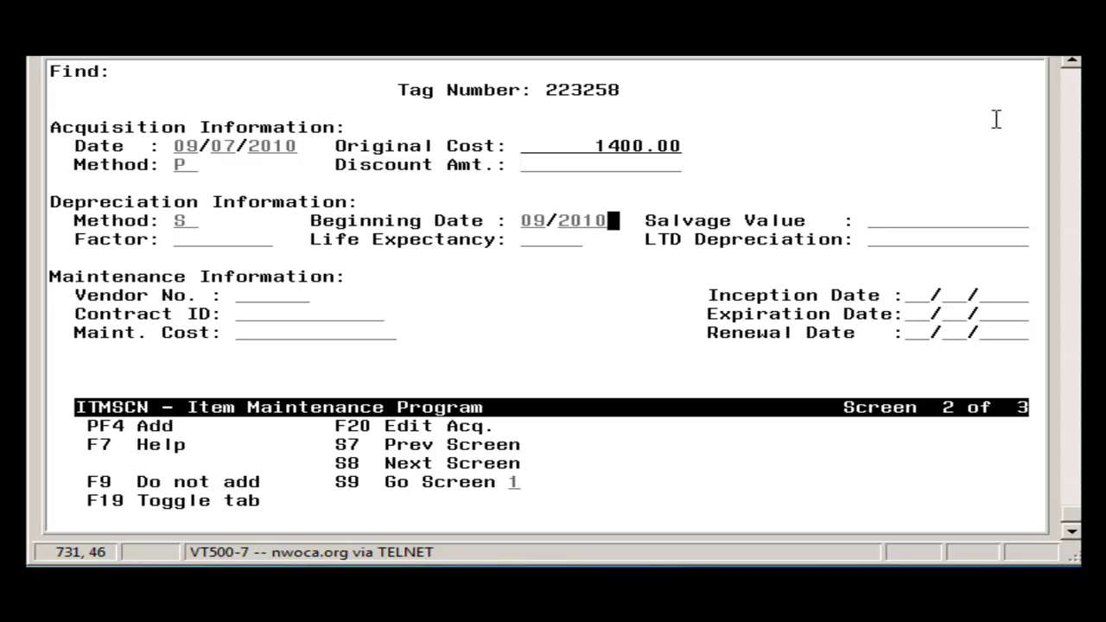
pyautogui.press('Tab')
pyautogui.press('Tab')
pyautogui.press('Tab')
pyautogui.write('7')
pyautogui.hotkey('shift', 'F8')
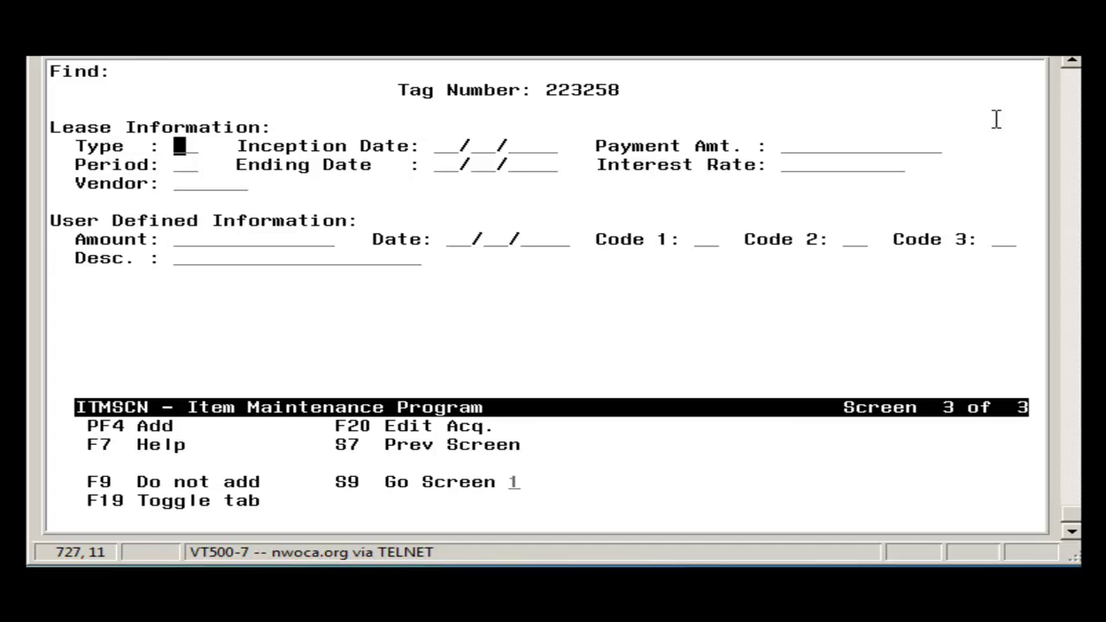
# Add the CAMERA SYSTEM record for tag 223258 and return to Screen 1.
pyautogui.press('F4')
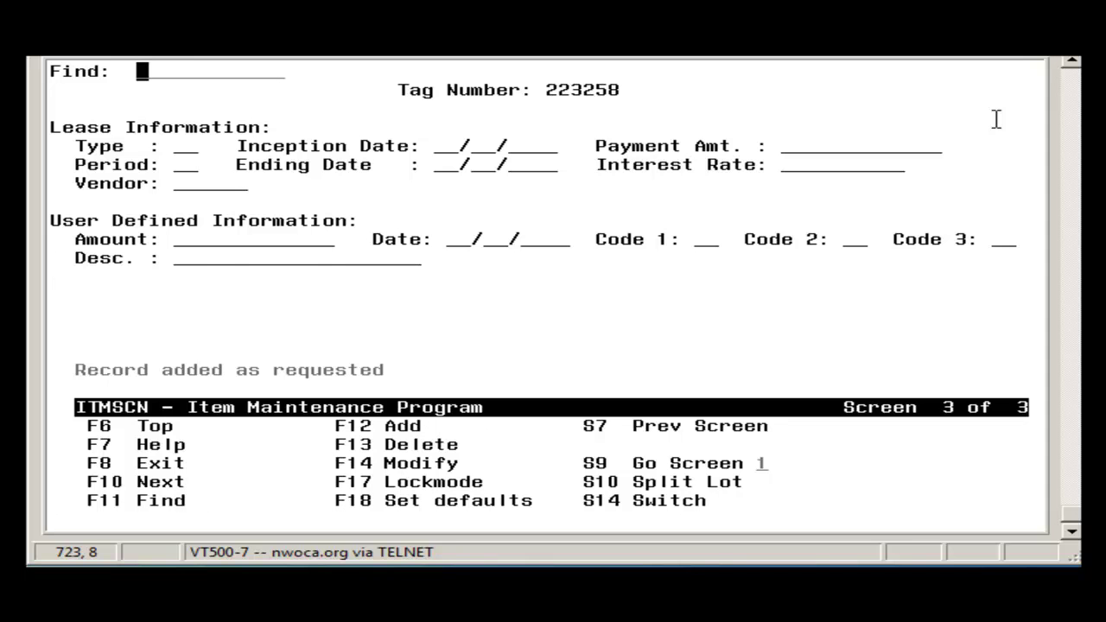
pyautogui.hotkey('shift', 'F7')
pyautogui.hotkey('shift', 'F7')
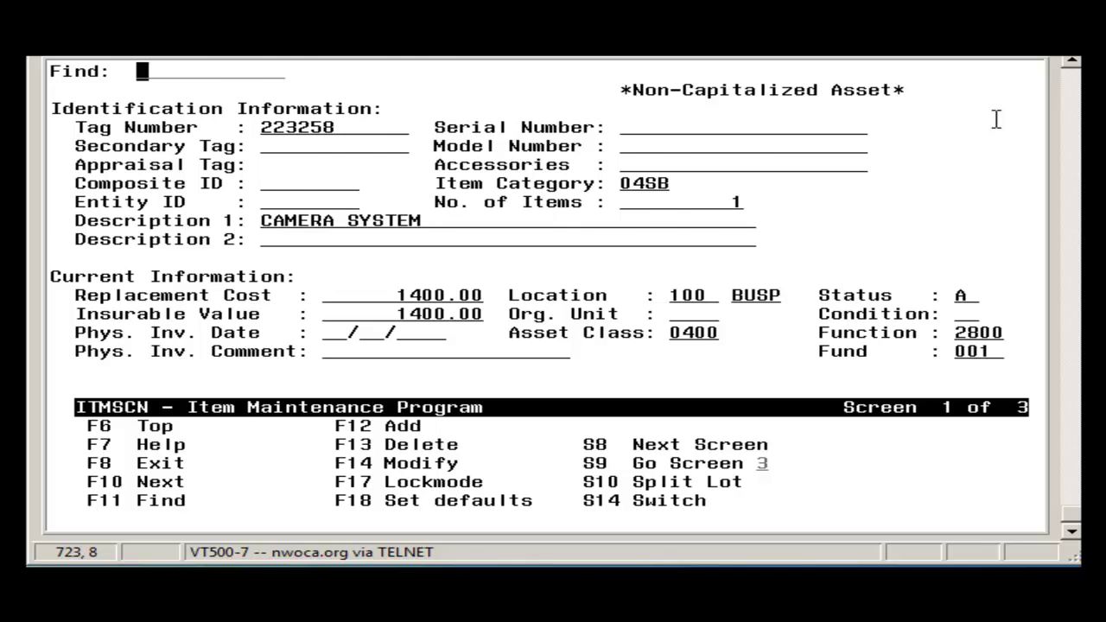
# Exit to the main menu and open option 2 ACQTRN to view tag 223258's acquisition.
pyautogui.press('F8')
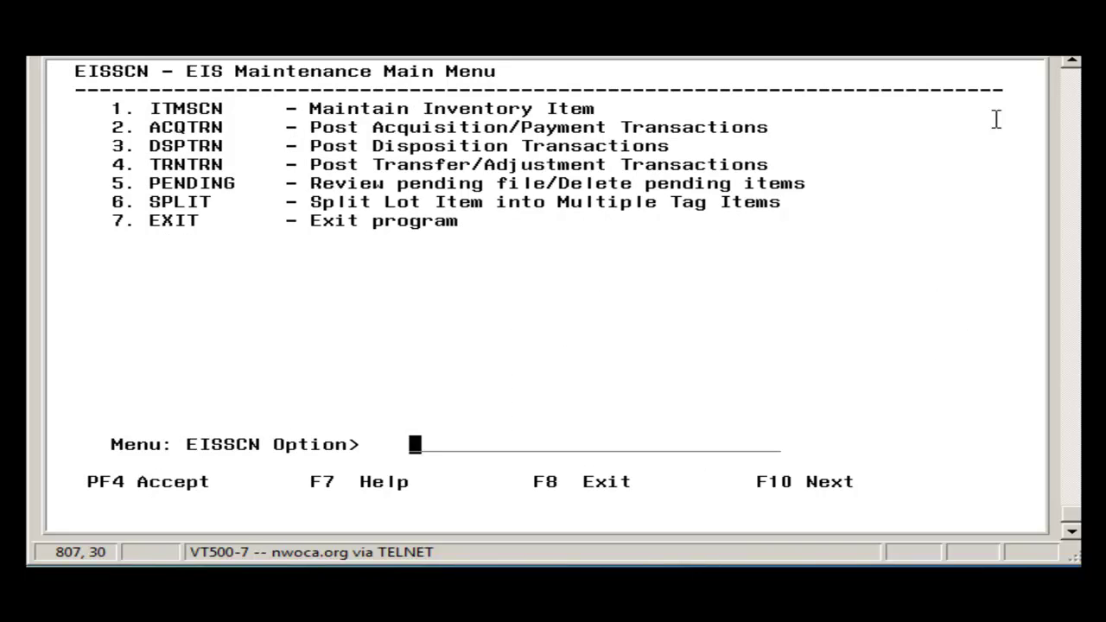
pyautogui.write('2')
pyautogui.press('Return')
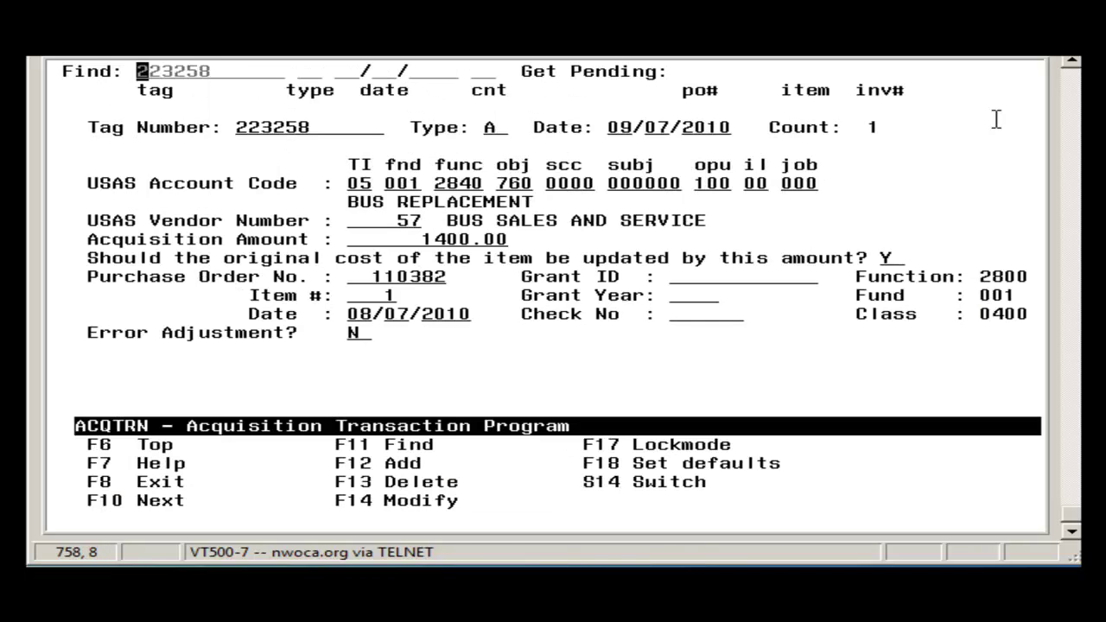